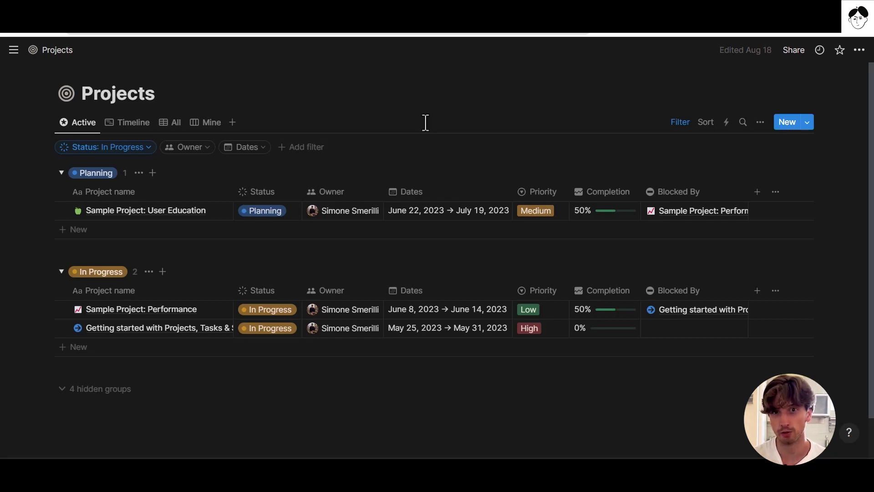
{"action": "left_click", "coordinate": [723, 126]}
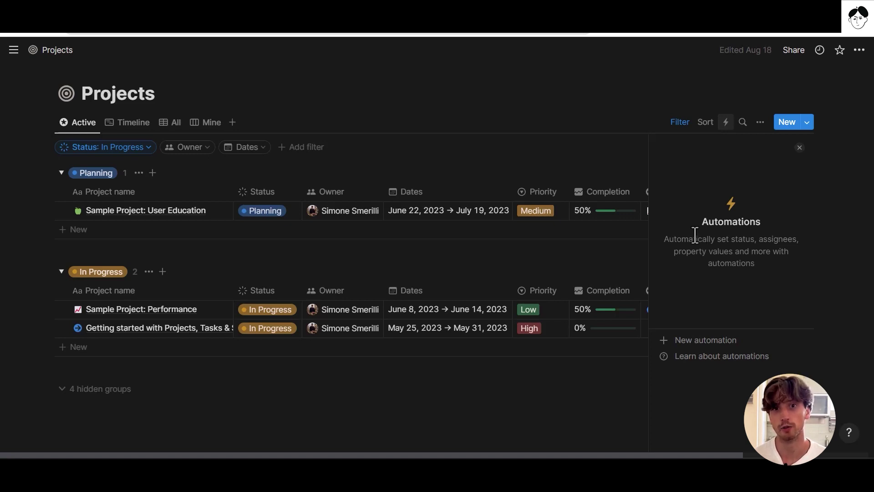
{"action": "left_click", "coordinate": [586, 131]}
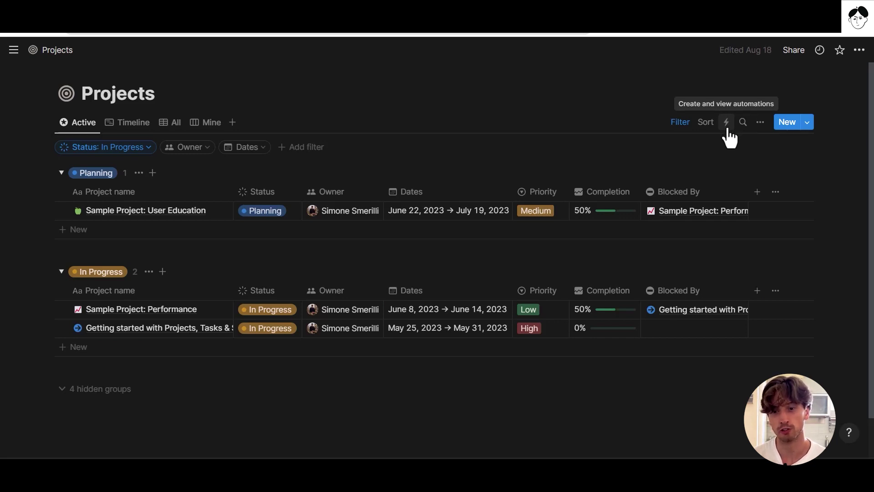
{"action": "left_click", "coordinate": [759, 132]}
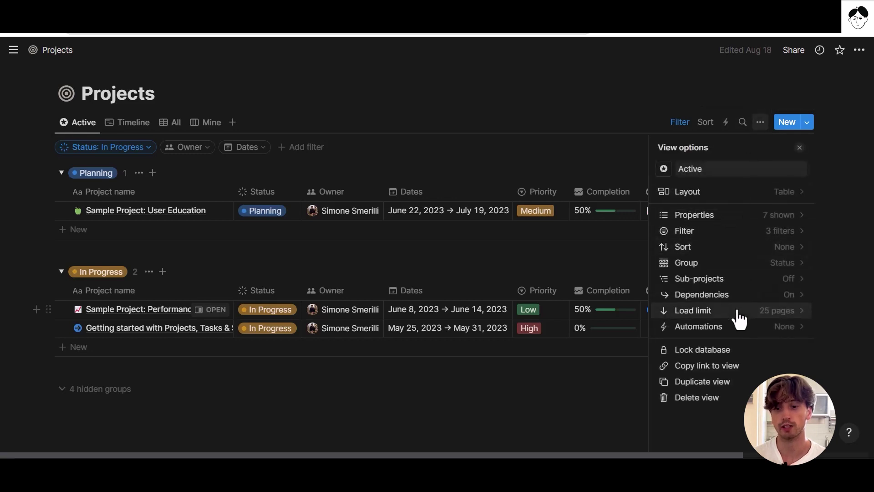
{"action": "left_click", "coordinate": [739, 328]}
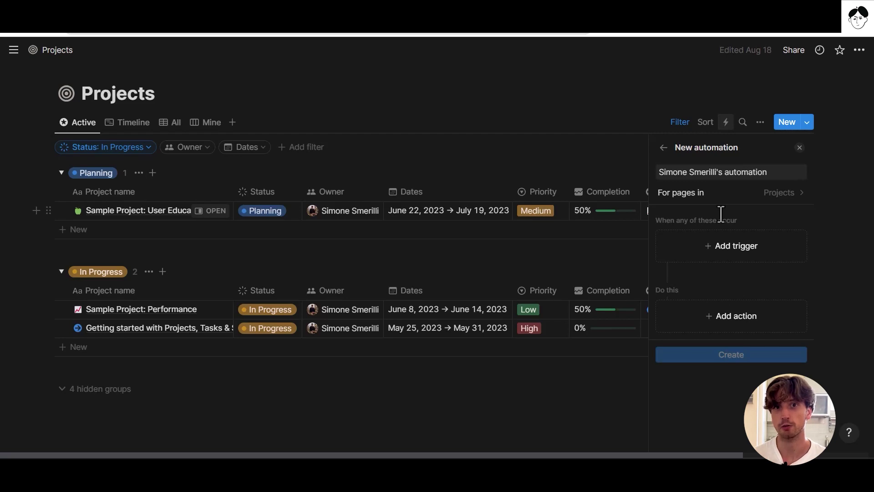
{"action": "left_click", "coordinate": [664, 148]}
{"action": "left_click", "coordinate": [515, 256]}
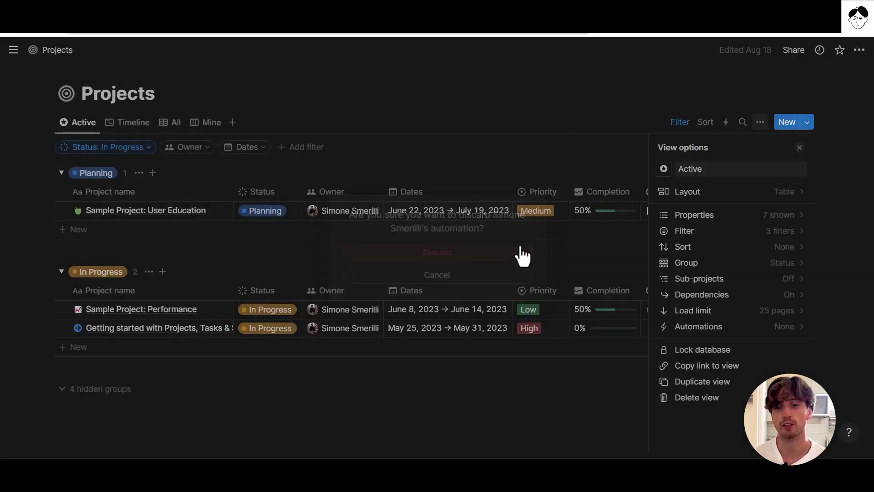
{"action": "left_click", "coordinate": [597, 125]}
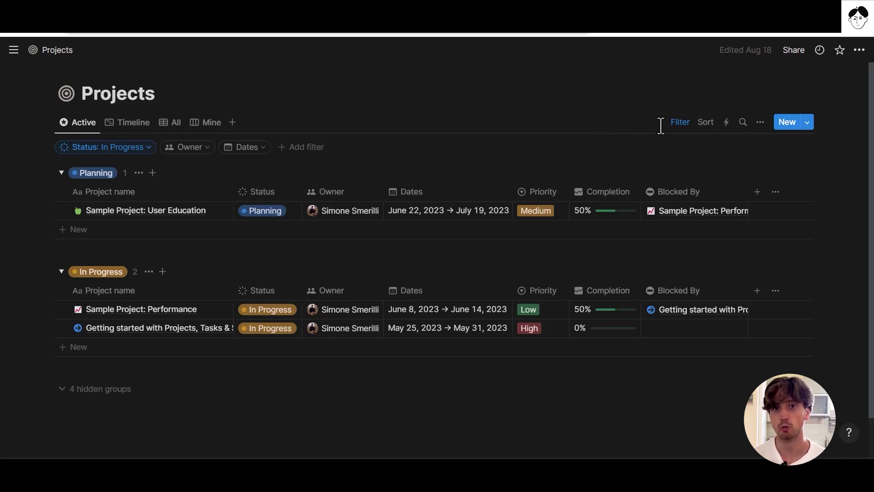
Start a new automation on the Projects database and name it "Create default tasks"
{"action": "left_click", "coordinate": [726, 122]}
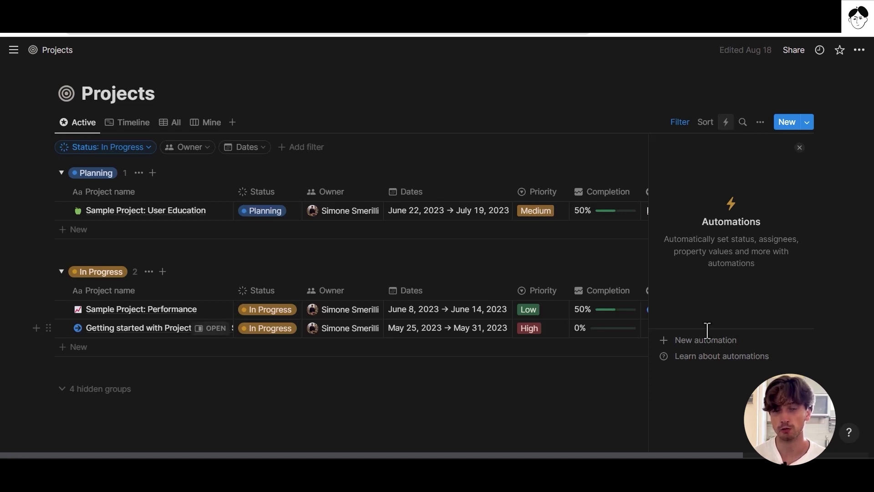
{"action": "left_click", "coordinate": [710, 349]}
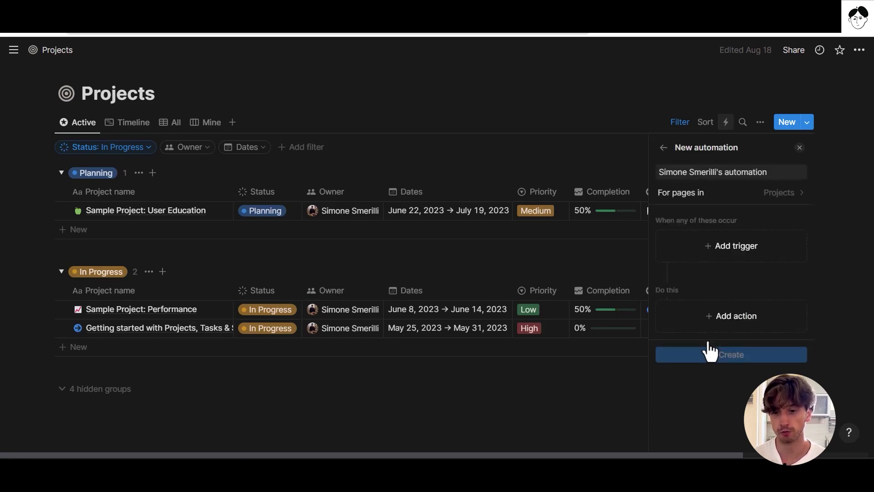
{"action": "left_click", "coordinate": [769, 178]}
{"action": "left_click_drag", "start_coordinate": [769, 177], "coordinate": [657, 173]}
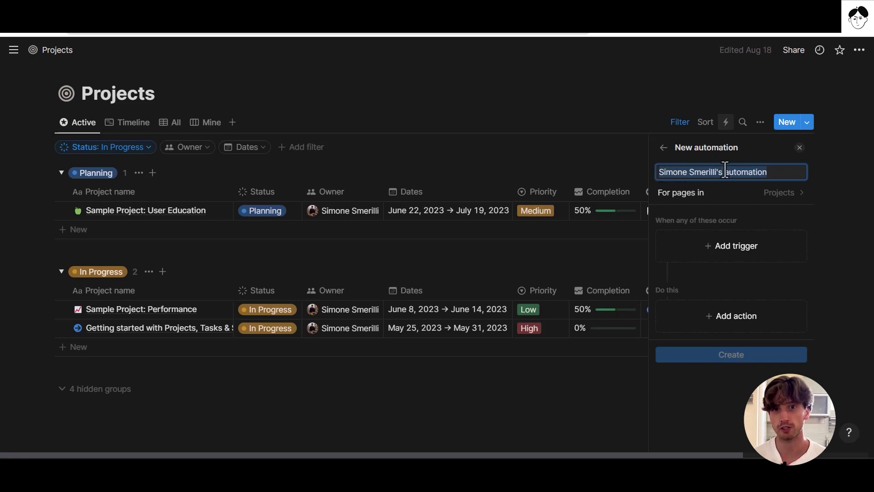
{"action": "type", "text": "Cr"}
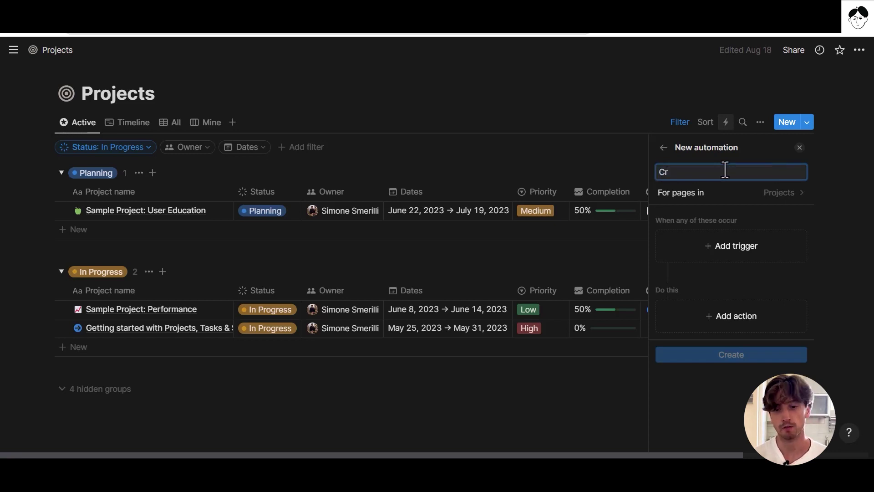
{"action": "type", "text": "eate default tasks"}
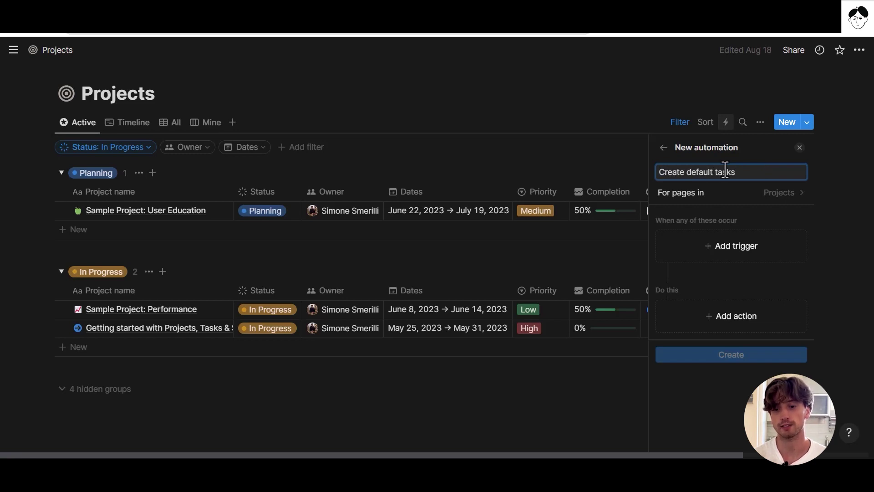
{"action": "key", "text": "Return"}
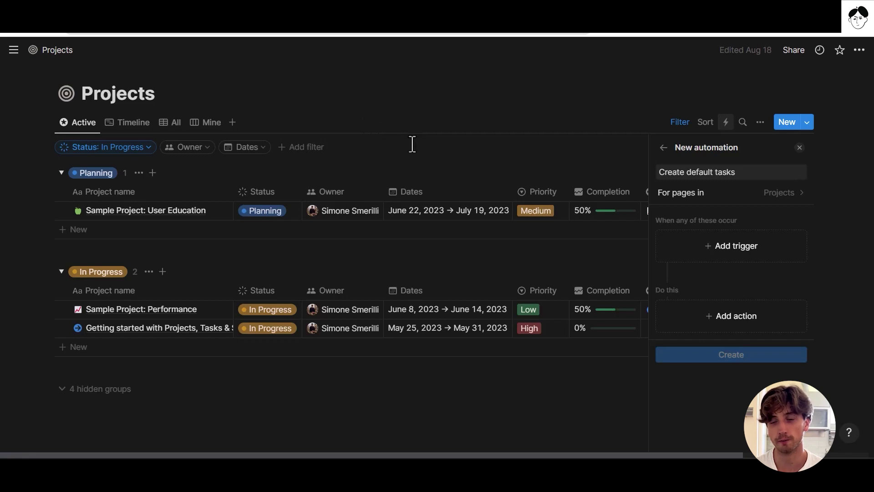
Set the automation to trigger when a page is added anywhere in the Projects database
{"action": "left_click", "coordinate": [704, 253]}
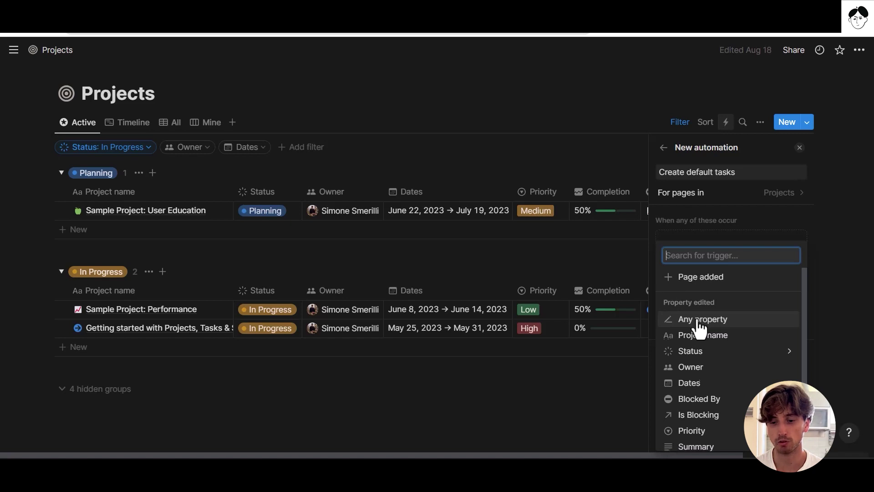
{"action": "scroll", "coordinate": [701, 326], "scroll_direction": "down", "scroll_amount": 1}
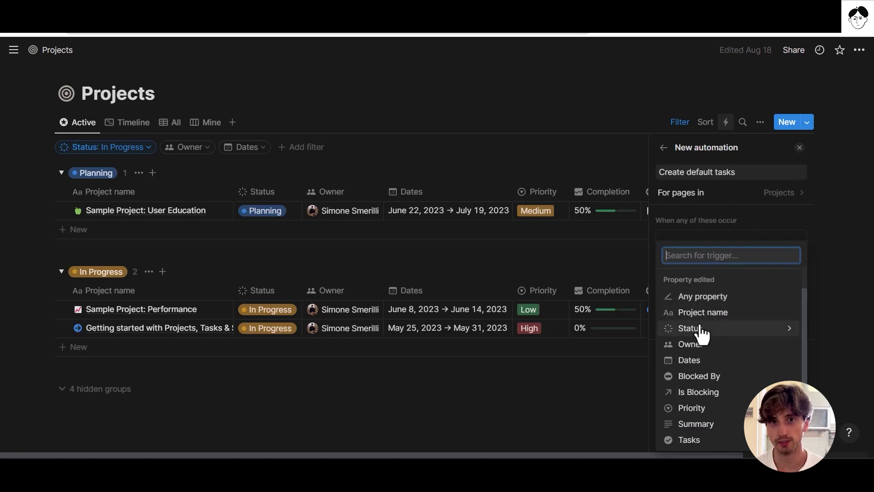
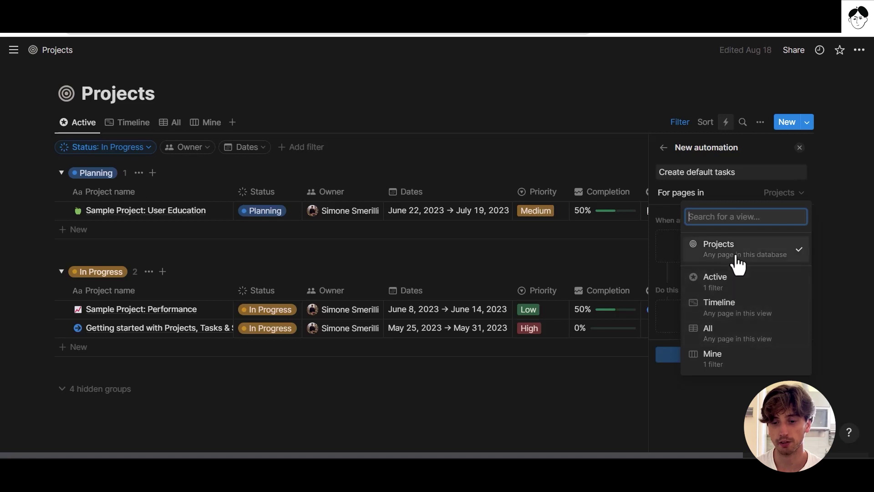
{"action": "left_click", "coordinate": [733, 188]}
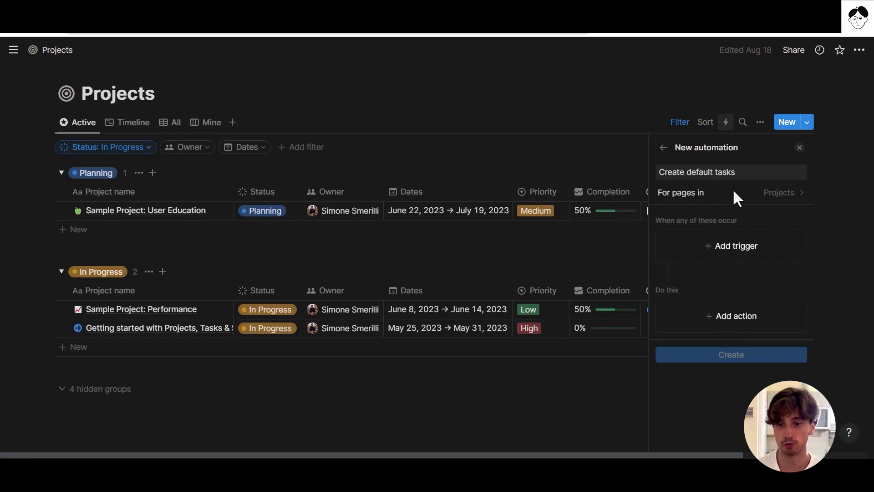
{"action": "left_click", "coordinate": [733, 252]}
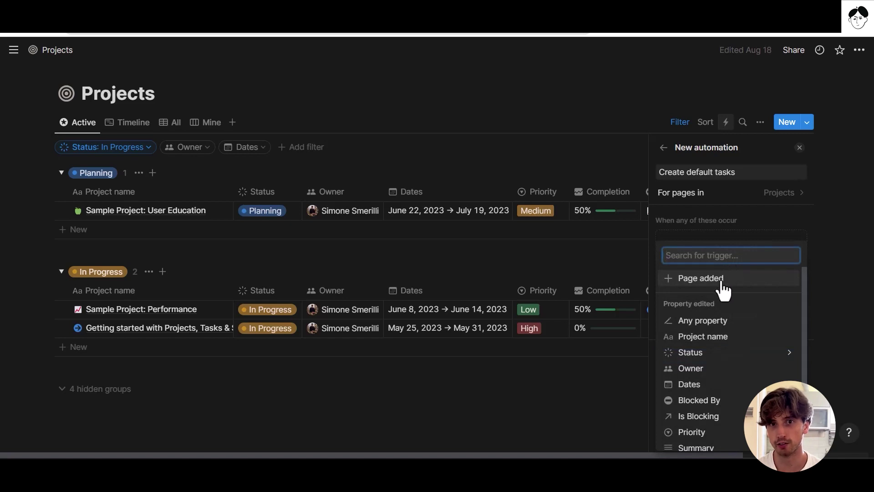
{"action": "left_click", "coordinate": [722, 280]}
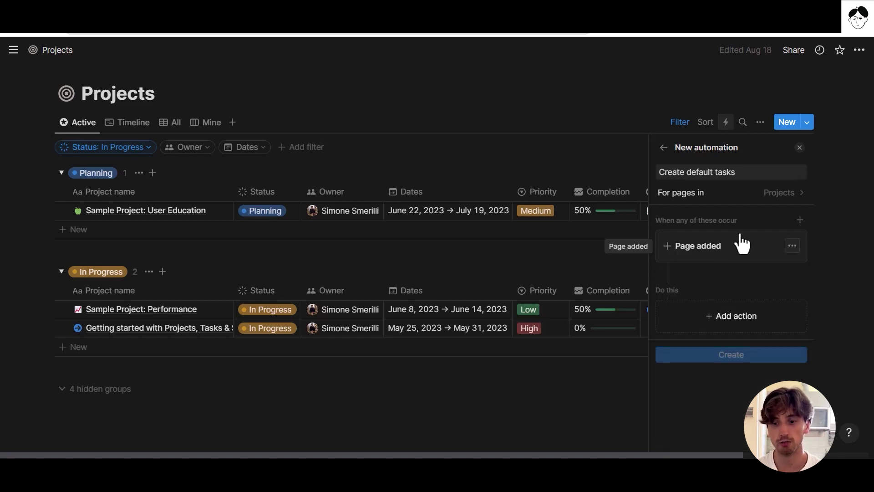
{"action": "left_click", "coordinate": [799, 221]}
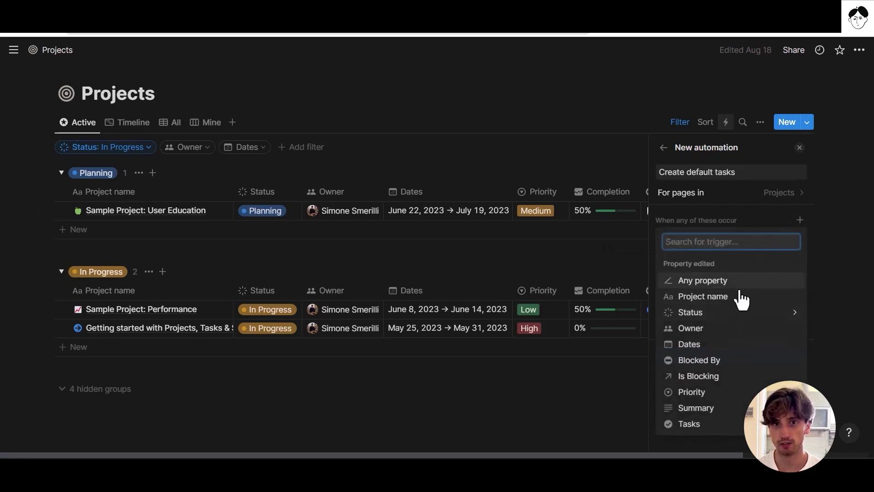
{"action": "left_click", "coordinate": [750, 225]}
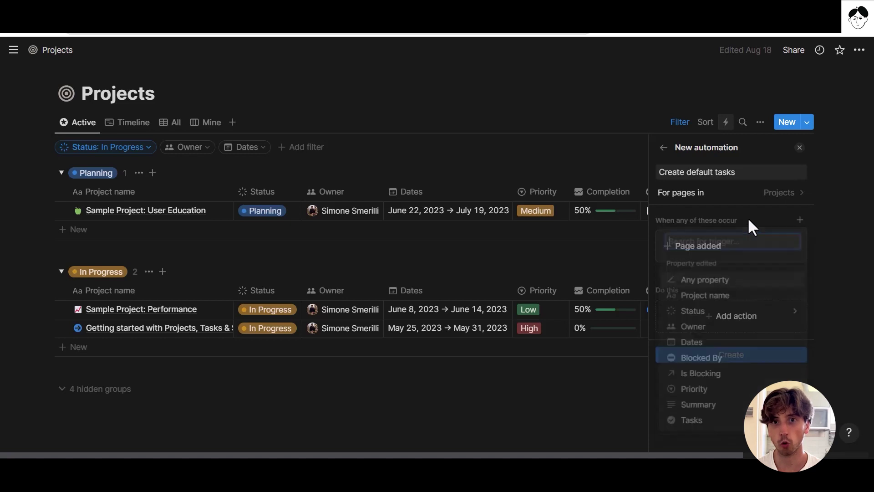
{"action": "left_click_drag", "start_coordinate": [676, 221], "coordinate": [704, 224]}
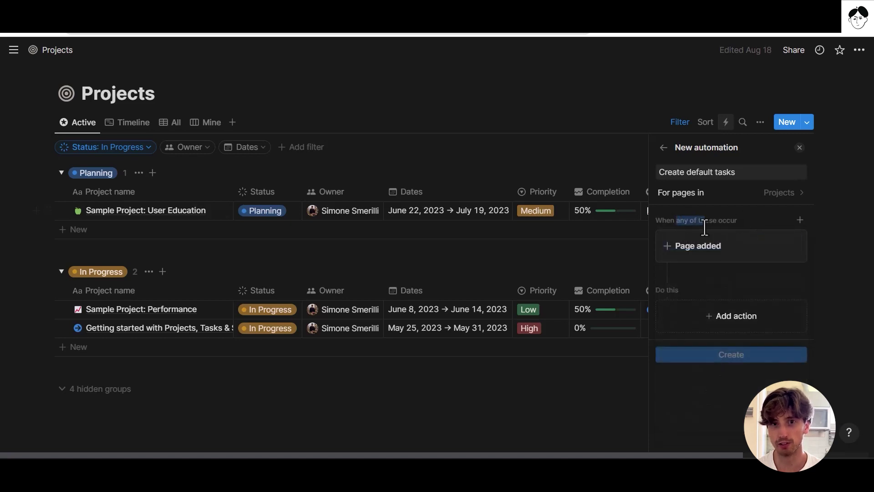
{"action": "left_click", "coordinate": [705, 224]}
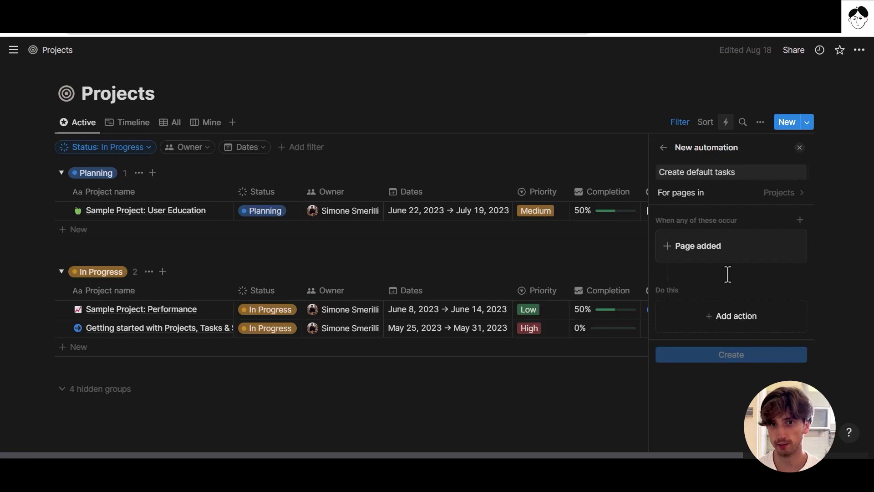
Add an action to the automation that adds a page to the Tasks database using the Task template
{"action": "left_click", "coordinate": [736, 324]}
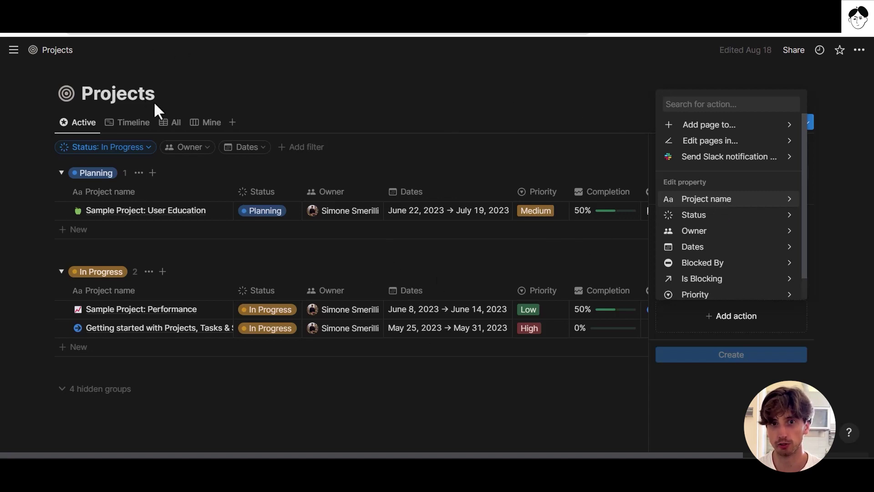
{"action": "left_click", "coordinate": [692, 132]}
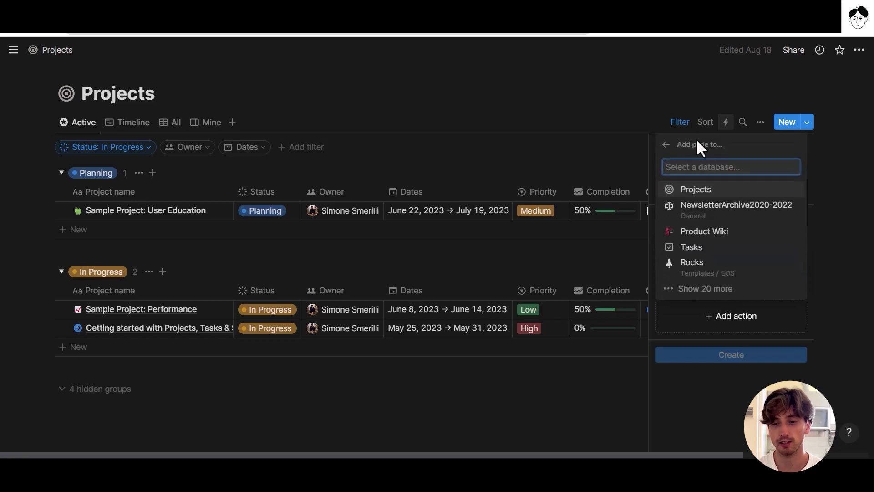
{"action": "left_click", "coordinate": [713, 246]}
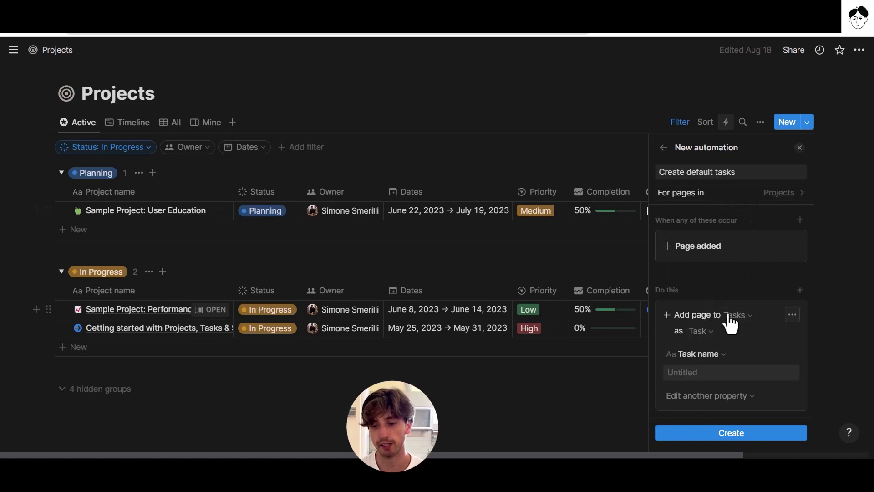
{"action": "left_click", "coordinate": [702, 331]}
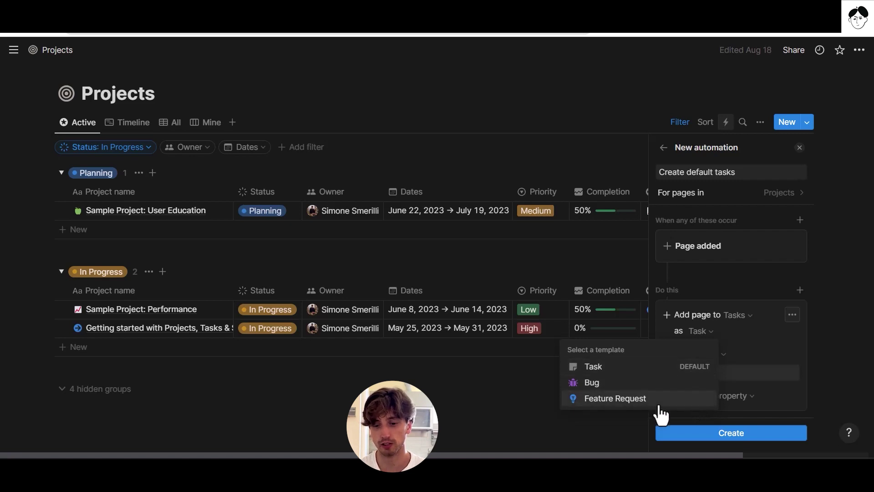
{"action": "left_click", "coordinate": [734, 337]}
Set the task name in the add-page action to "Task 1 default"
{"action": "left_click", "coordinate": [721, 372]}
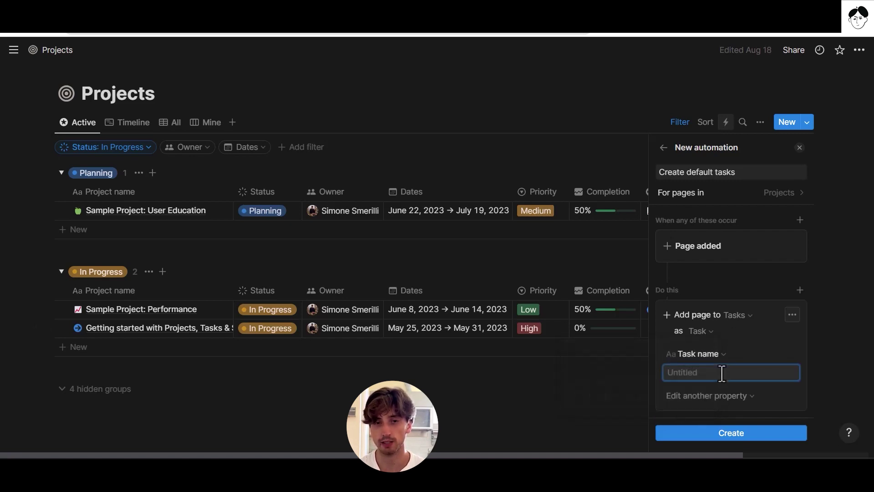
{"action": "type", "text": "Task 1 default"}
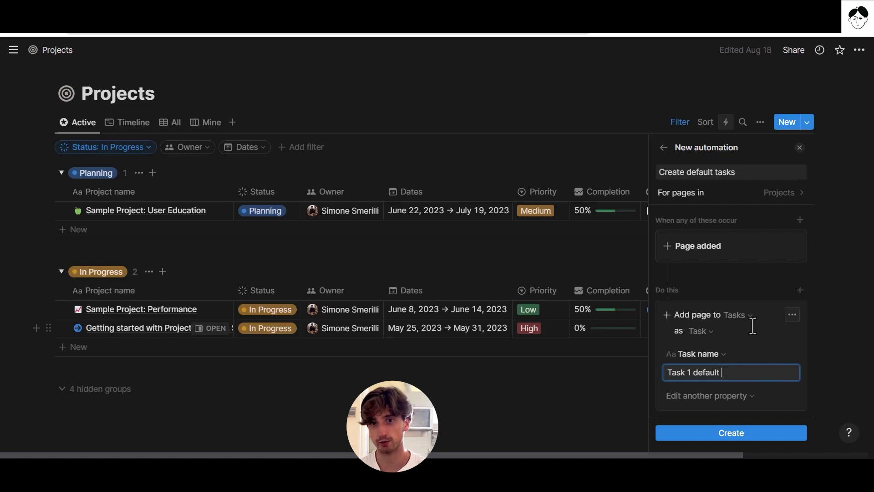
{"action": "type", "text": "-"}
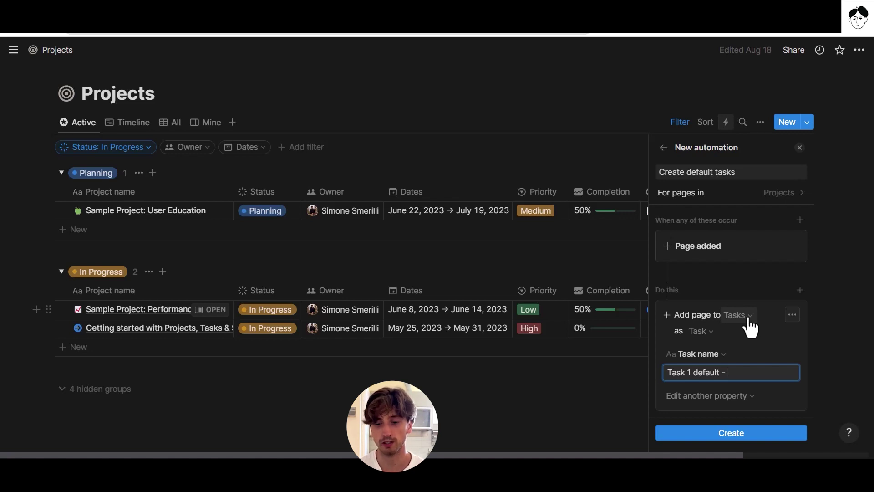
{"action": "key", "text": "BackSpace"}
{"action": "key", "text": "BackSpace"}
{"action": "key", "text": "BackSpace"}
{"action": "left_click", "coordinate": [740, 286]}
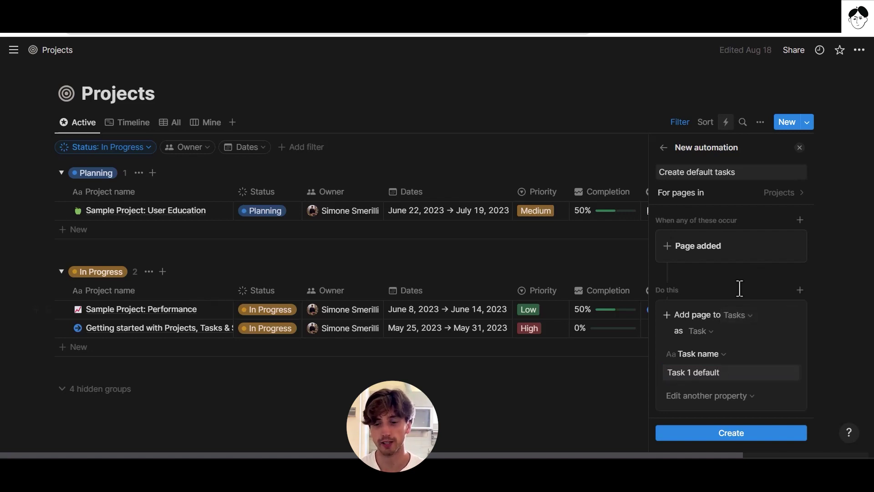
{"action": "left_click", "coordinate": [731, 371]}
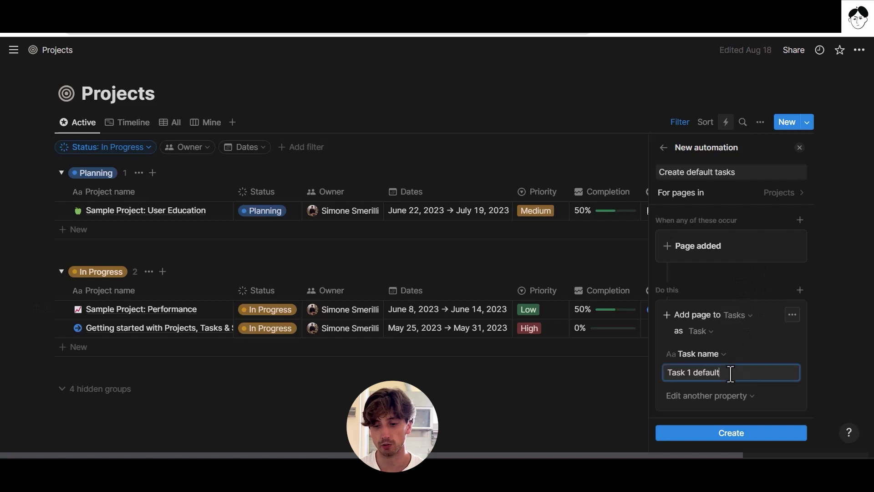
Add the Project property to the add-page action and set it to This page
{"action": "left_click", "coordinate": [735, 402]}
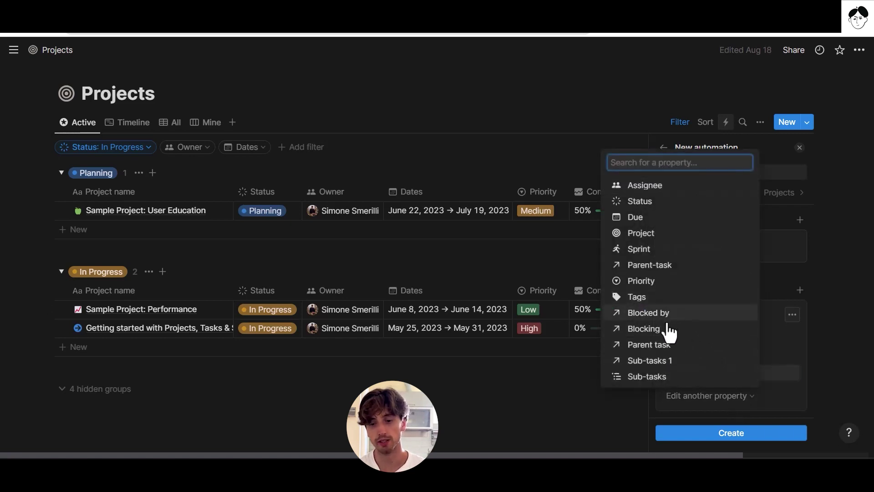
{"action": "left_click", "coordinate": [652, 234]}
{"action": "scroll", "coordinate": [693, 360], "scroll_direction": "down", "scroll_amount": 2}
{"action": "left_click", "coordinate": [698, 374]}
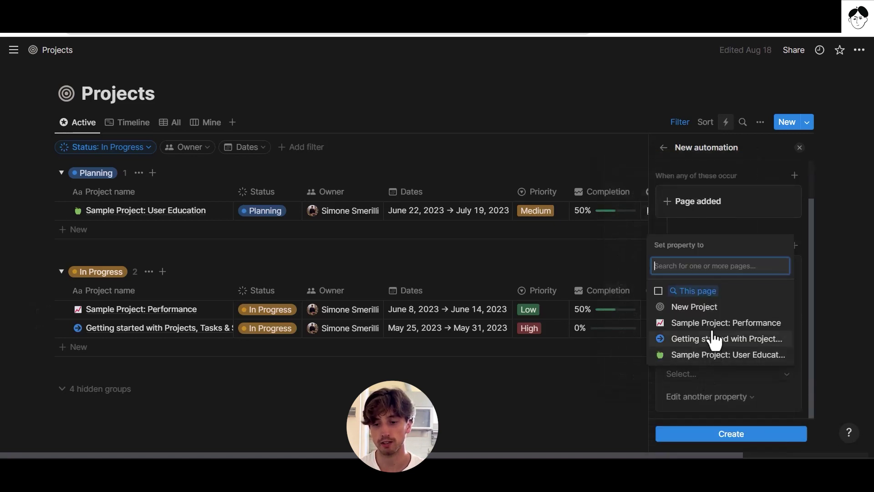
{"action": "left_click", "coordinate": [707, 293]}
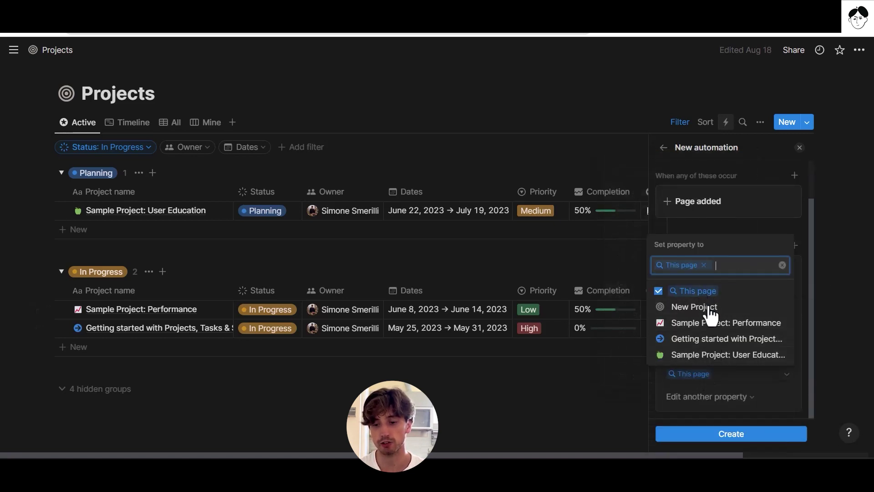
{"action": "left_click", "coordinate": [718, 379]}
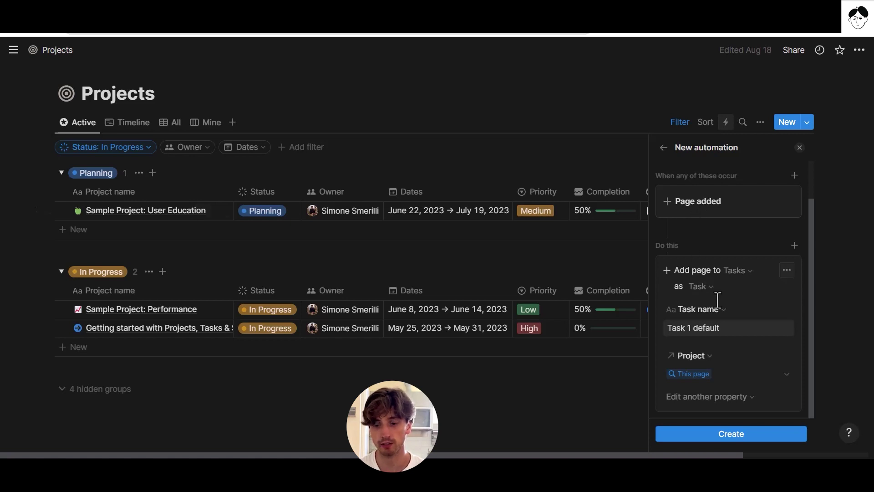
Add the Status property to the first task's add-page action and set it to In Progress
{"action": "left_click", "coordinate": [724, 398]}
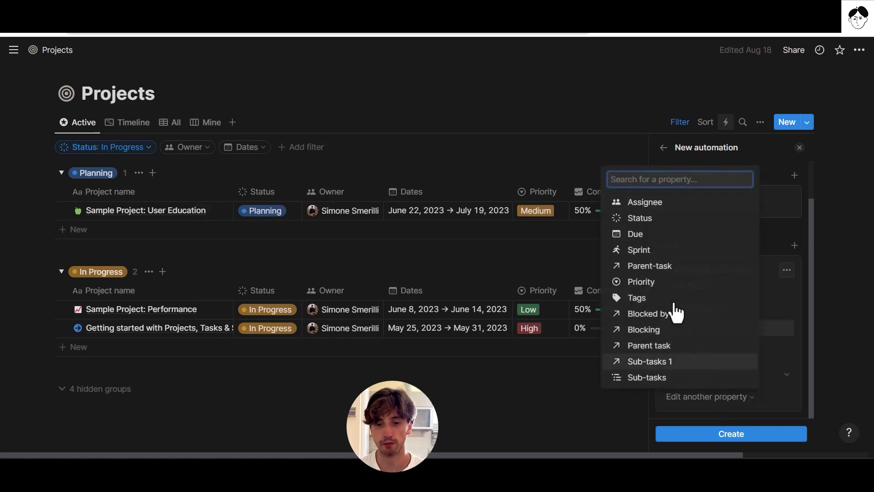
{"action": "left_click", "coordinate": [646, 218]}
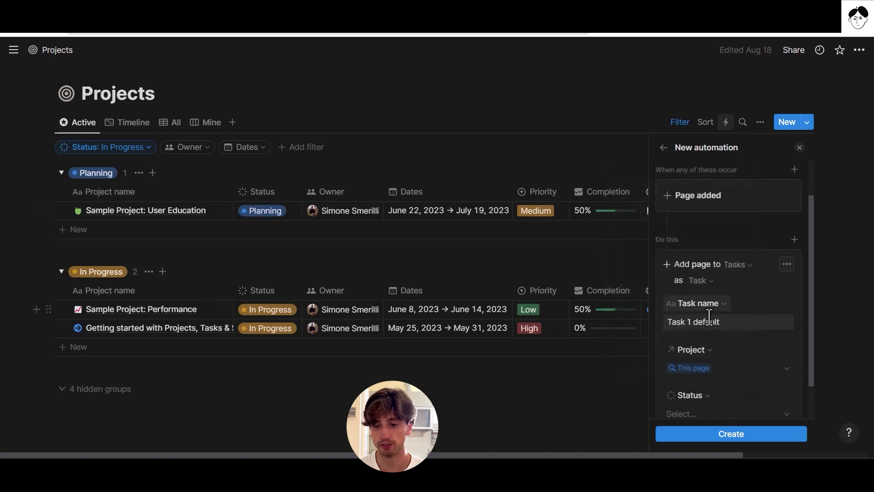
{"action": "scroll", "coordinate": [709, 318], "scroll_direction": "down", "scroll_amount": 1}
{"action": "left_click", "coordinate": [712, 381]}
{"action": "left_click", "coordinate": [708, 297]}
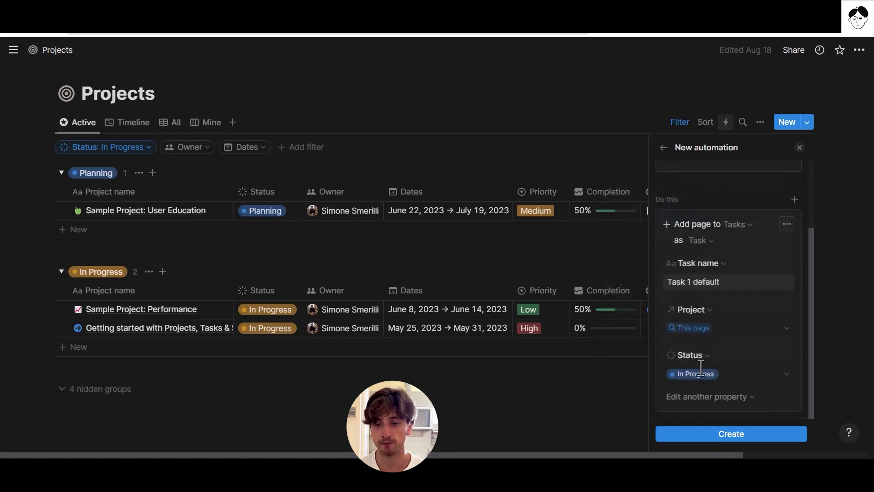
Add the Assignee property to the first task's add-page action and assign it to the workspace owner
{"action": "left_click", "coordinate": [708, 397]}
{"action": "left_click", "coordinate": [673, 219]}
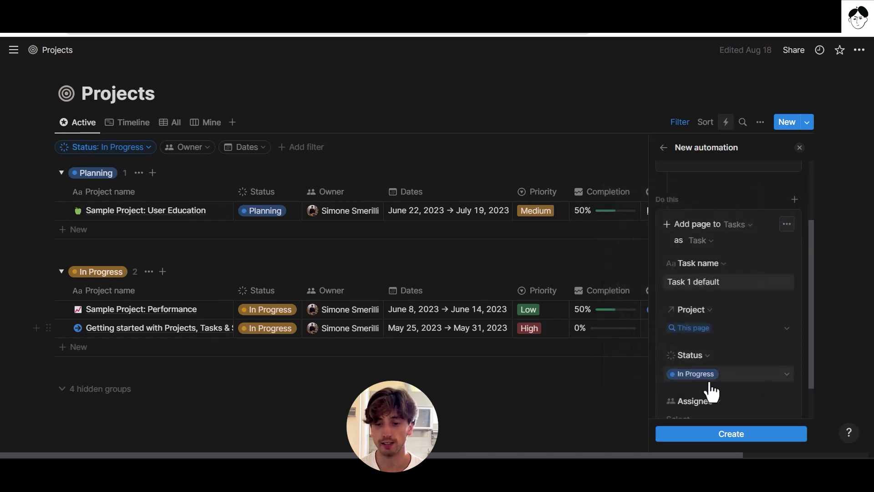
{"action": "left_click", "coordinate": [703, 373]}
{"action": "left_click", "coordinate": [698, 439]}
{"action": "left_click", "coordinate": [712, 385]}
{"action": "left_click", "coordinate": [711, 396]}
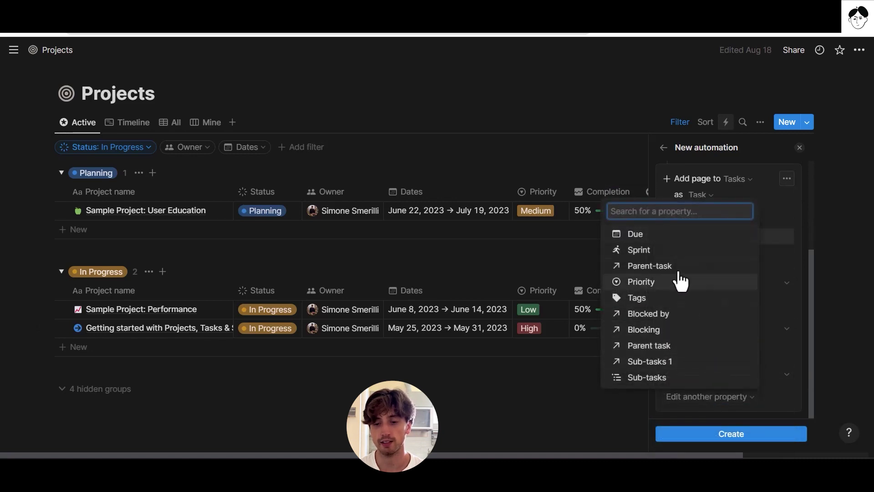
{"action": "left_click", "coordinate": [763, 227]}
{"action": "scroll", "coordinate": [772, 231], "scroll_direction": "up", "scroll_amount": 2}
{"action": "left_click", "coordinate": [787, 236]}
{"action": "left_click", "coordinate": [787, 235]}
{"action": "scroll", "coordinate": [706, 323], "scroll_direction": "down", "scroll_amount": 2}
{"action": "scroll", "coordinate": [710, 324], "scroll_direction": "up", "scroll_amount": 2}
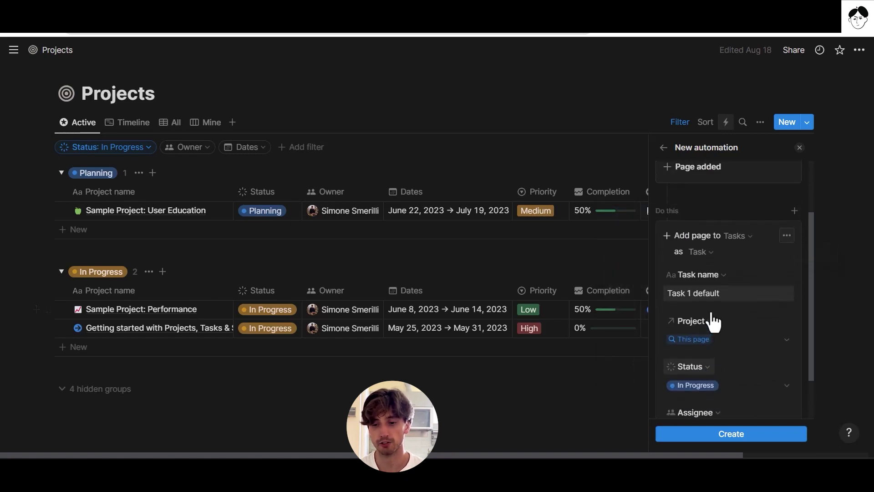
{"action": "left_click", "coordinate": [794, 212]}
{"action": "left_click", "coordinate": [792, 211]}
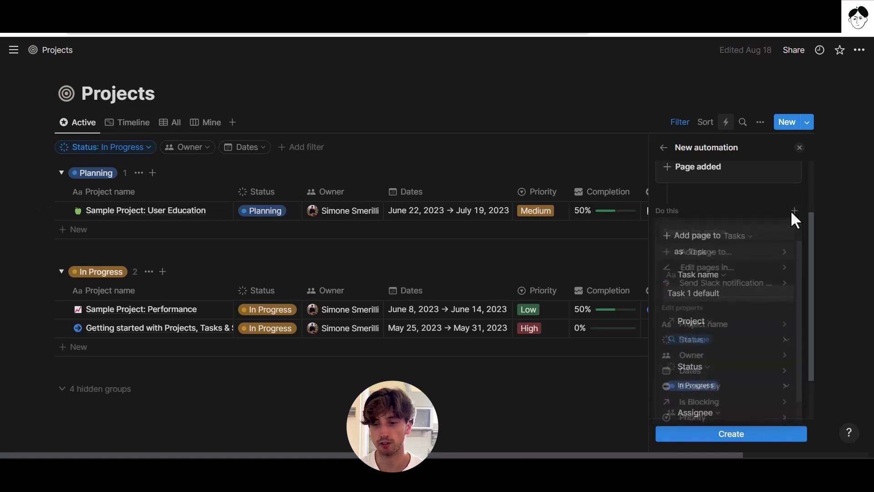
{"action": "left_click", "coordinate": [788, 235]}
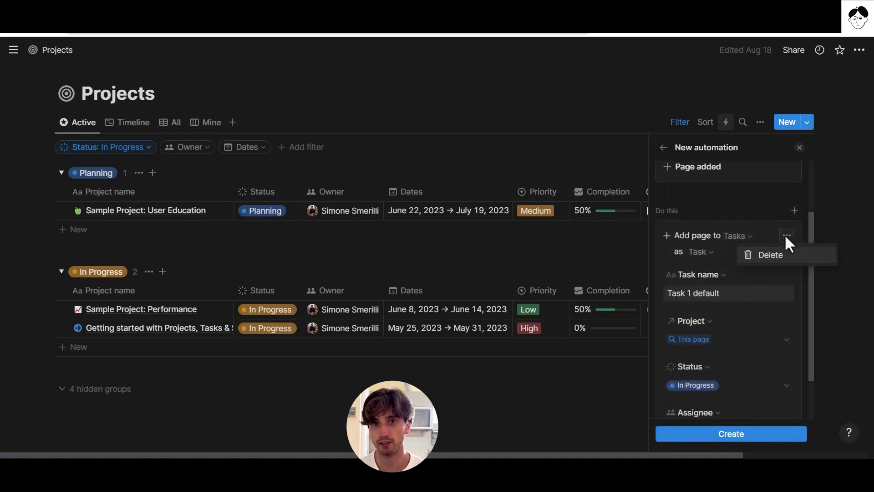
{"action": "left_click", "coordinate": [772, 225]}
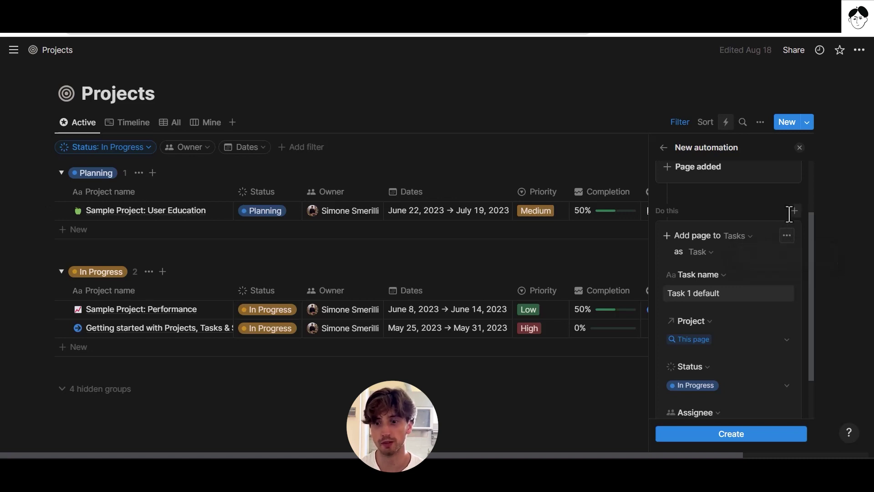
Add a second action to the automation that adds a page to the Tasks database
{"action": "left_click", "coordinate": [794, 211]}
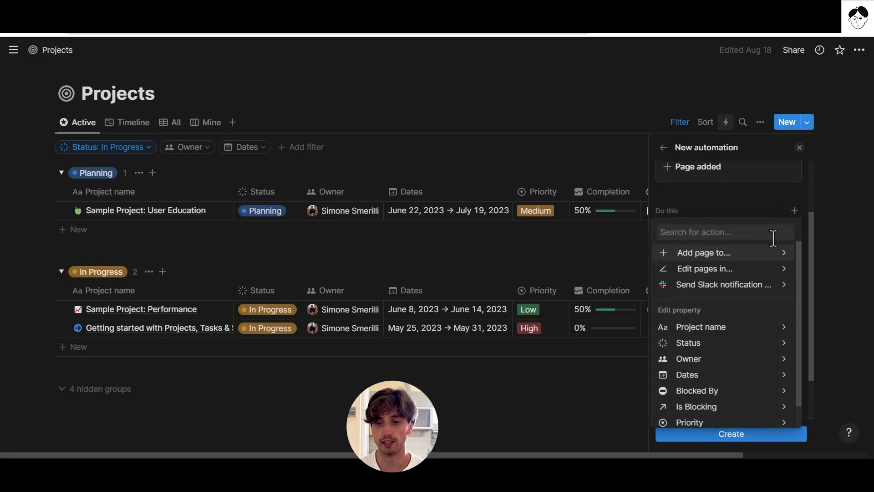
{"action": "left_click", "coordinate": [773, 253]}
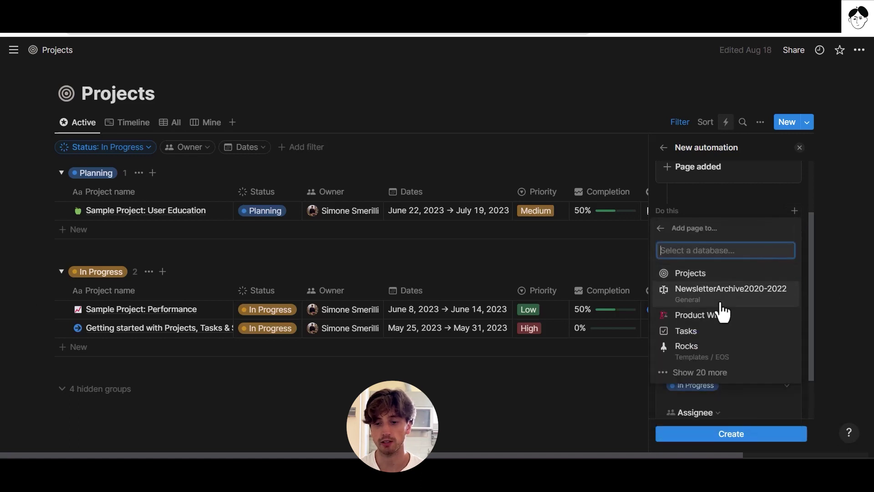
{"action": "left_click", "coordinate": [710, 331]}
{"action": "left_click", "coordinate": [721, 293]}
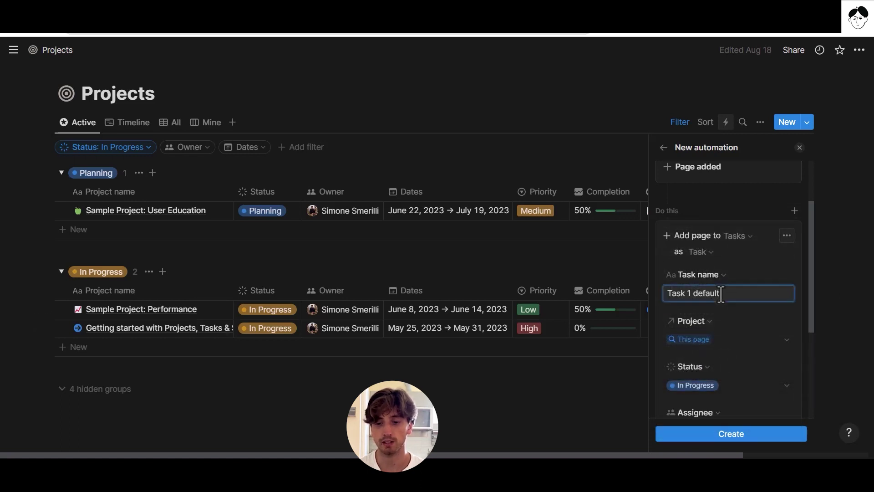
{"action": "double_click", "coordinate": [687, 293]}
{"action": "type", "text": "2"}
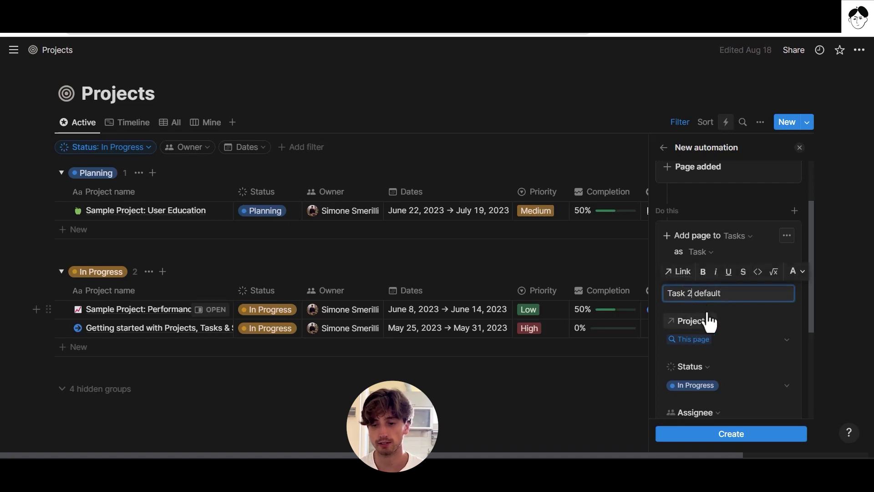
Name the second action's task "Task 2 default" and set its Project property to This page
{"action": "scroll", "coordinate": [724, 291], "scroll_direction": "down", "scroll_amount": 4}
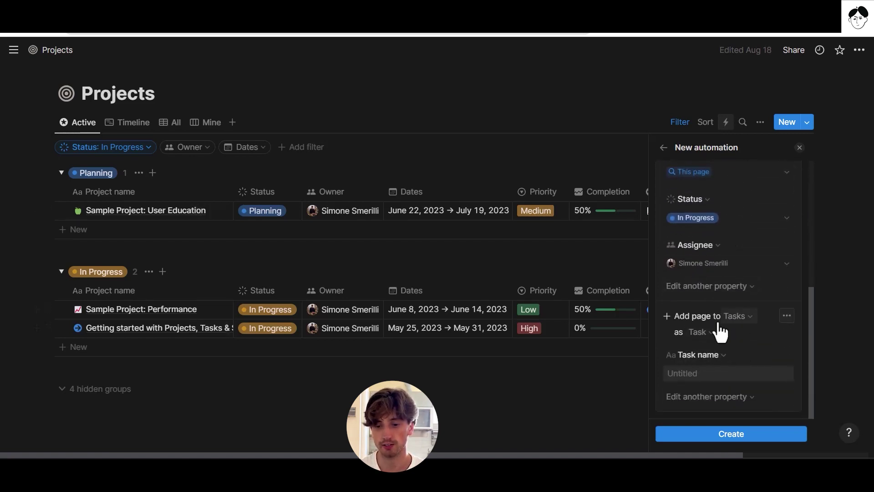
{"action": "left_click", "coordinate": [703, 376]}
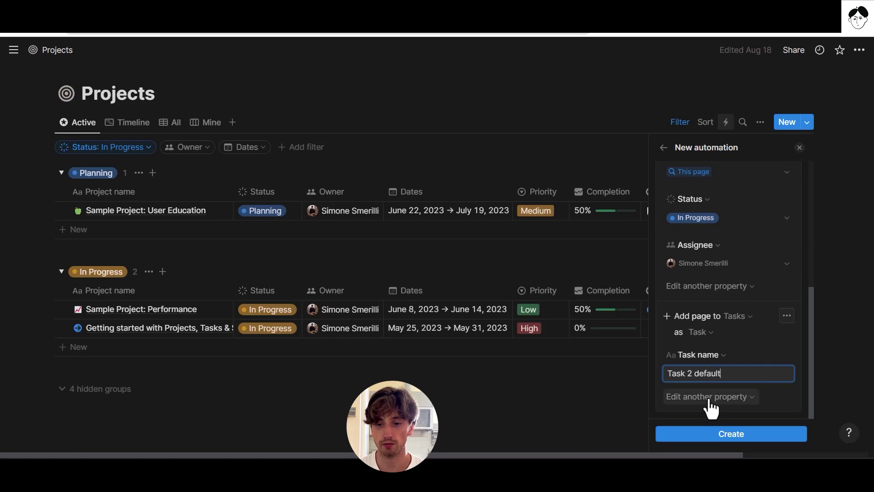
{"action": "left_click", "coordinate": [708, 398]}
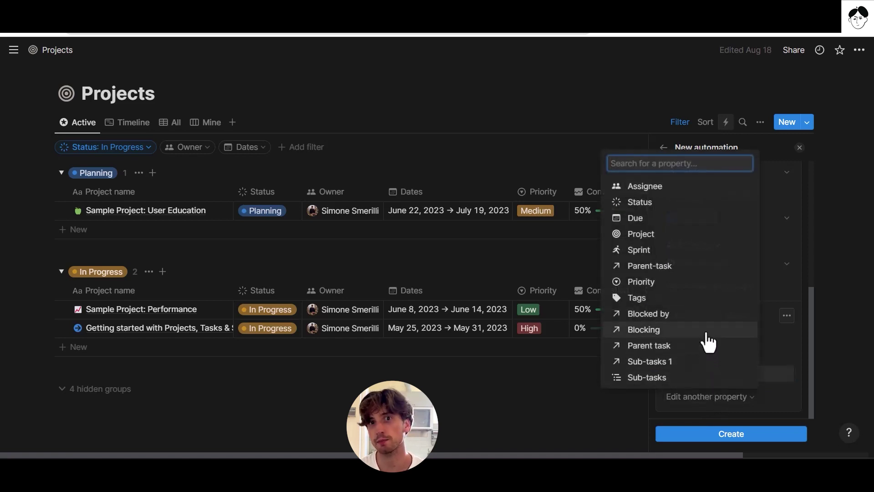
{"action": "left_click", "coordinate": [665, 233]}
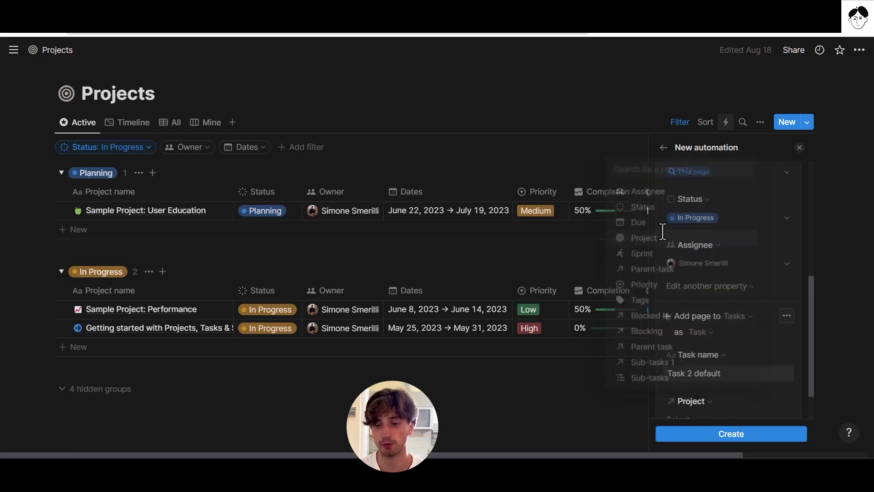
{"action": "left_click", "coordinate": [698, 374]}
{"action": "left_click", "coordinate": [697, 291]}
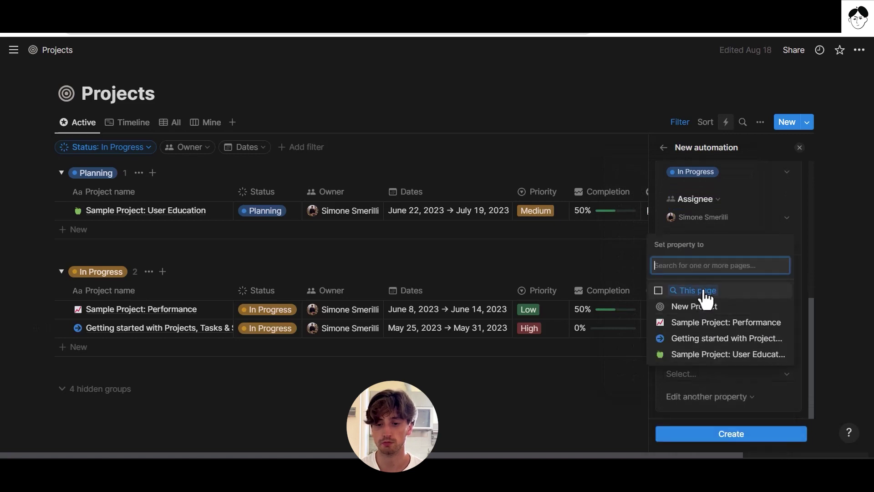
{"action": "left_click", "coordinate": [705, 390]}
Set the second task's Status to In Progress and add its Assignee property with the workspace owner
{"action": "left_click", "coordinate": [706, 401]}
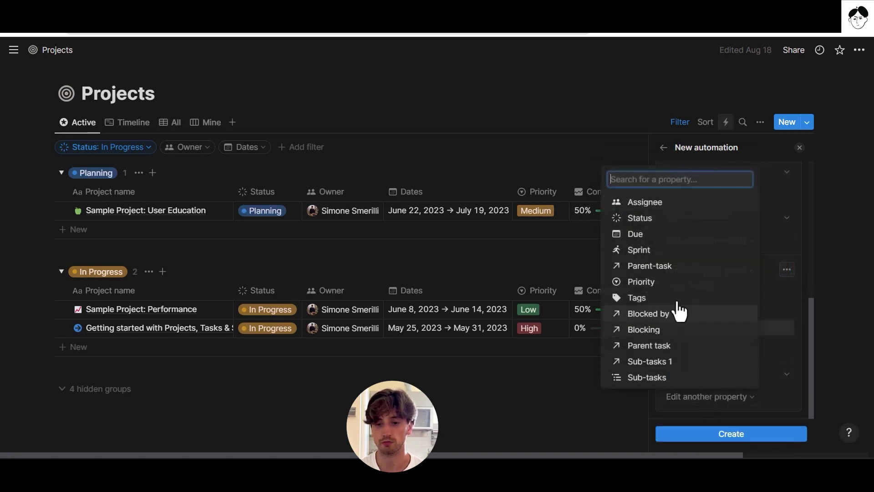
{"action": "left_click", "coordinate": [639, 218]}
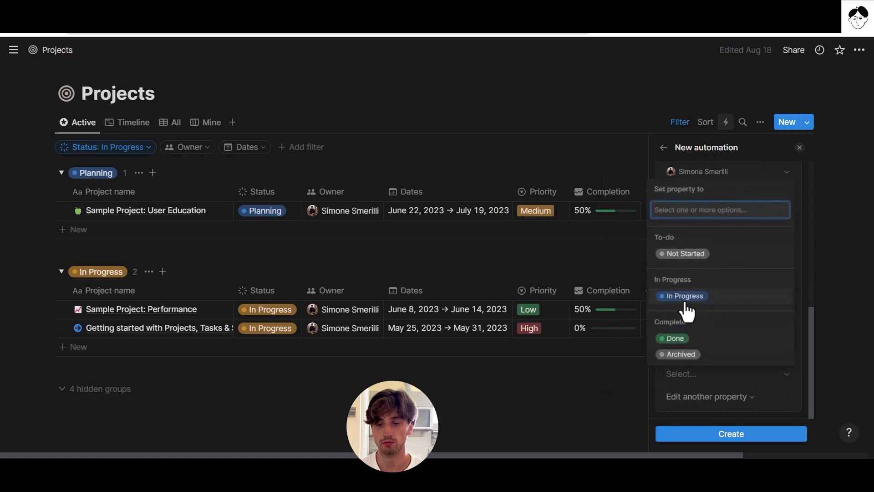
{"action": "left_click", "coordinate": [688, 298]}
{"action": "left_click", "coordinate": [721, 398]}
{"action": "left_click", "coordinate": [642, 217]}
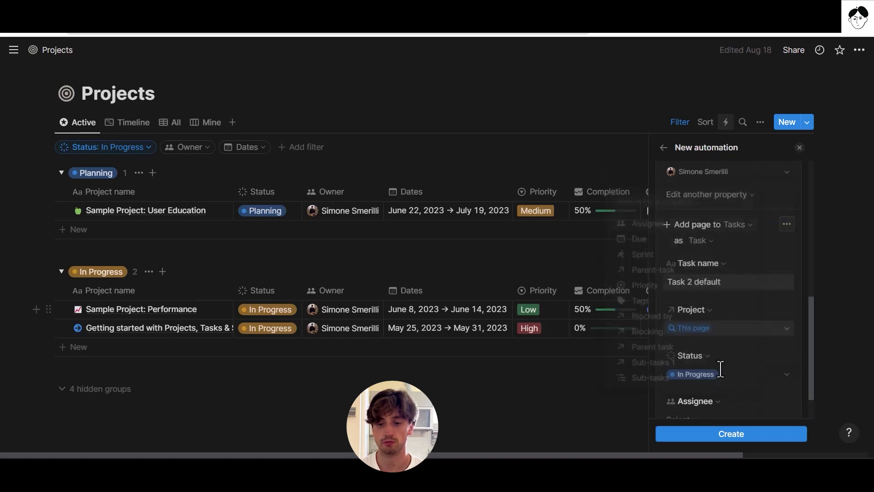
{"action": "left_click", "coordinate": [742, 399]}
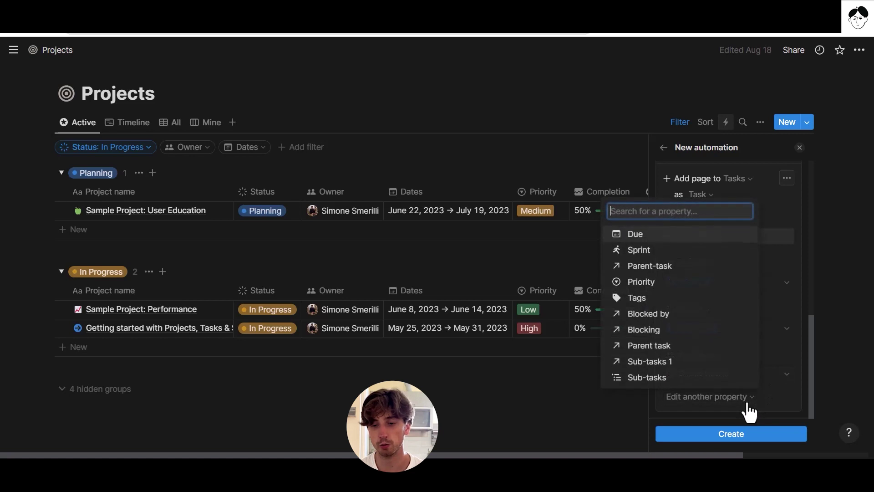
{"action": "left_click", "coordinate": [654, 237]}
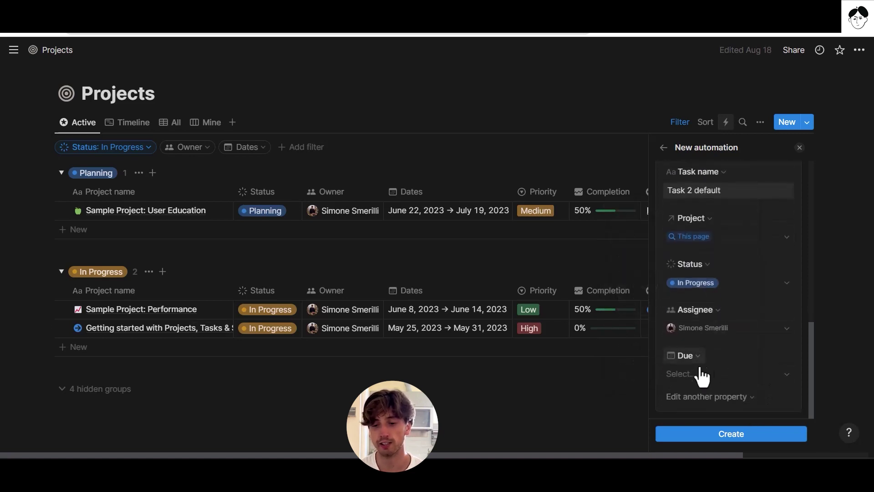
{"action": "left_click", "coordinate": [695, 374]}
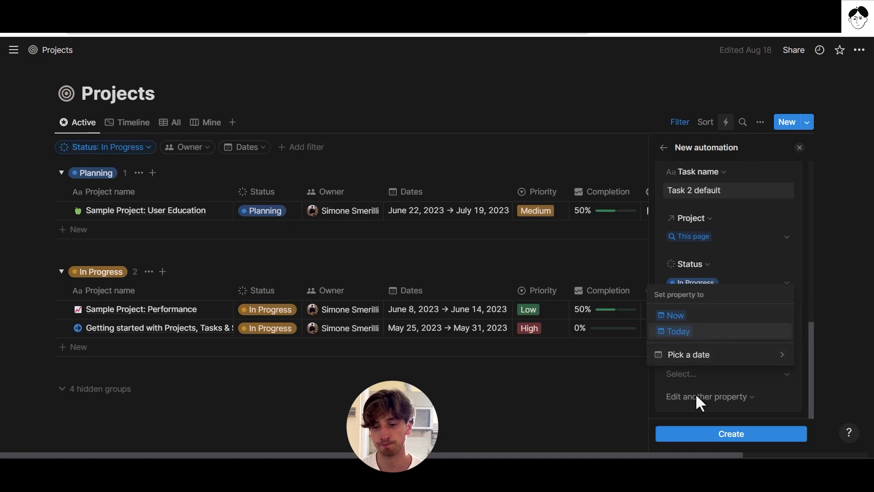
{"action": "left_click", "coordinate": [681, 354]}
{"action": "left_click", "coordinate": [655, 336]}
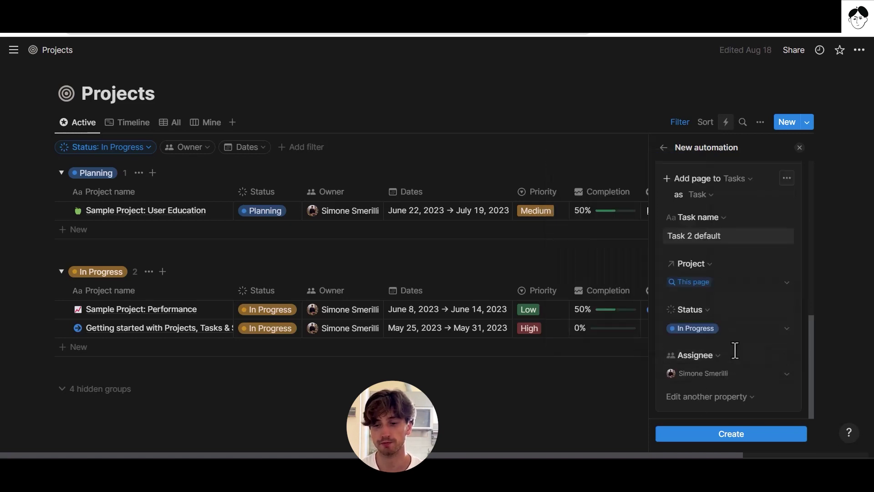
Review the trigger and both add-page actions, and create the "Create default tasks" automation
{"action": "scroll", "coordinate": [734, 350], "scroll_direction": "up", "scroll_amount": 10}
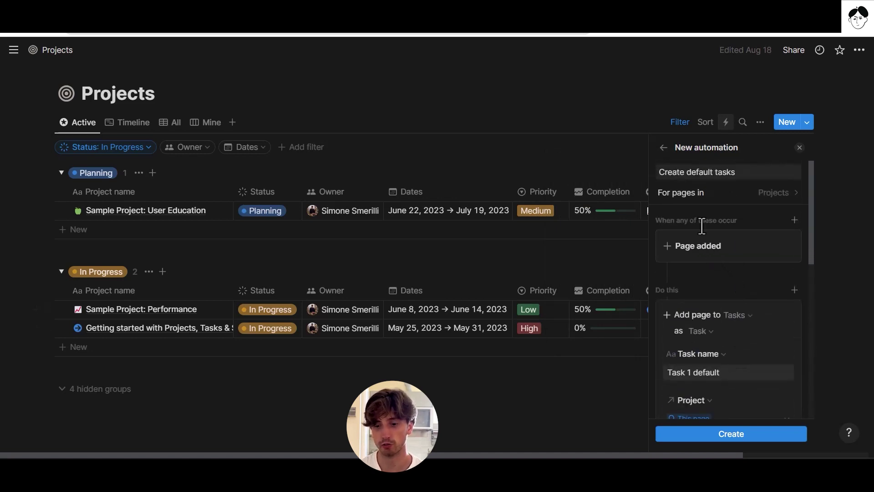
{"action": "scroll", "coordinate": [686, 258], "scroll_direction": "down", "scroll_amount": 4}
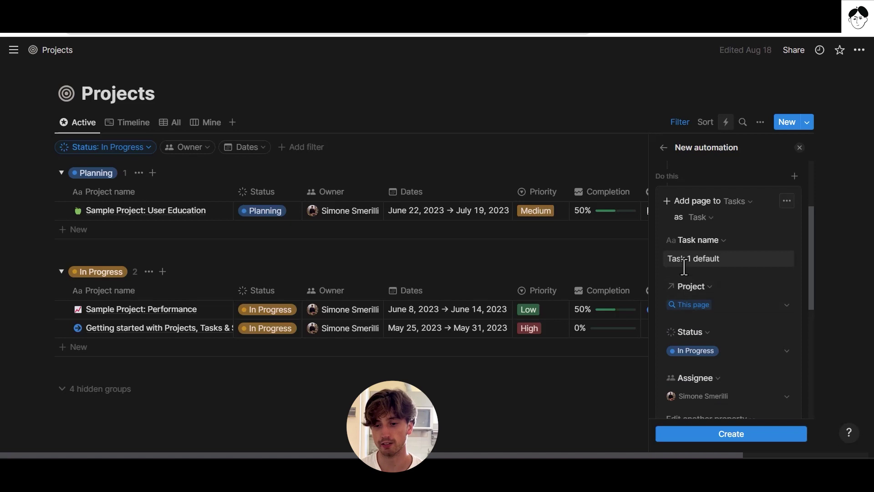
{"action": "scroll", "coordinate": [690, 268], "scroll_direction": "down", "scroll_amount": 10}
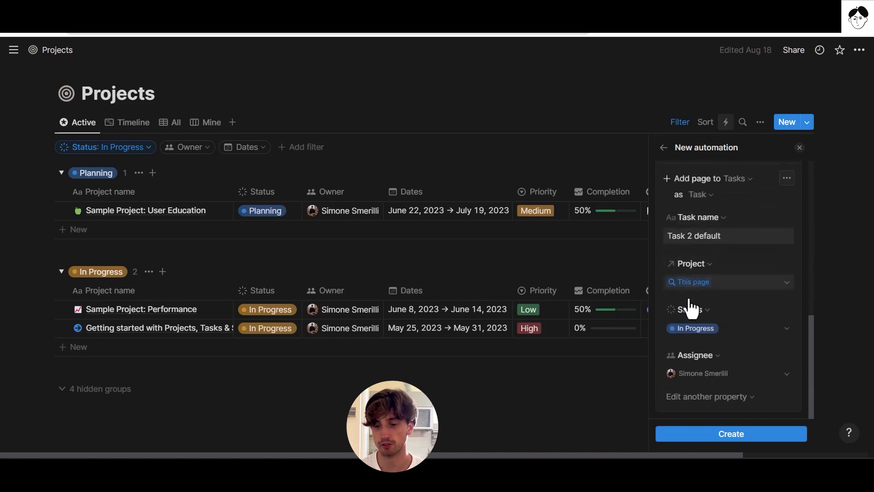
{"action": "left_click", "coordinate": [714, 437]}
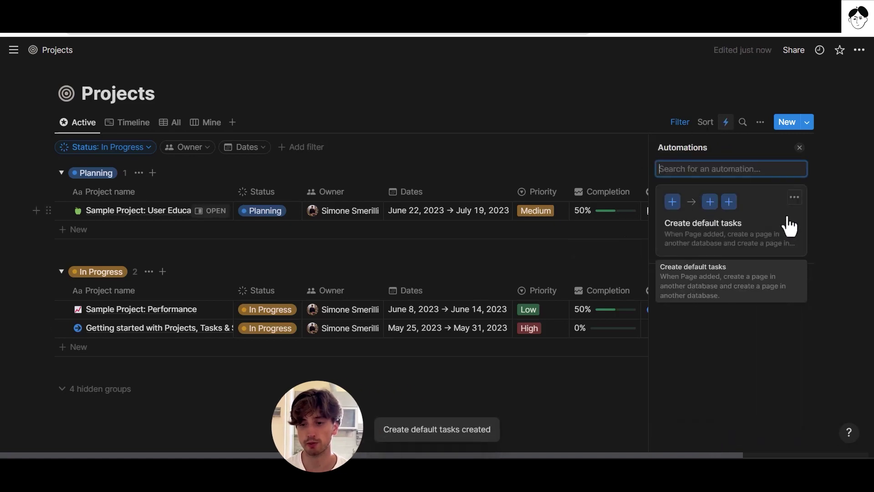
View the available options for the "Create default tasks" automation and close the automations list
{"action": "left_click", "coordinate": [794, 199]}
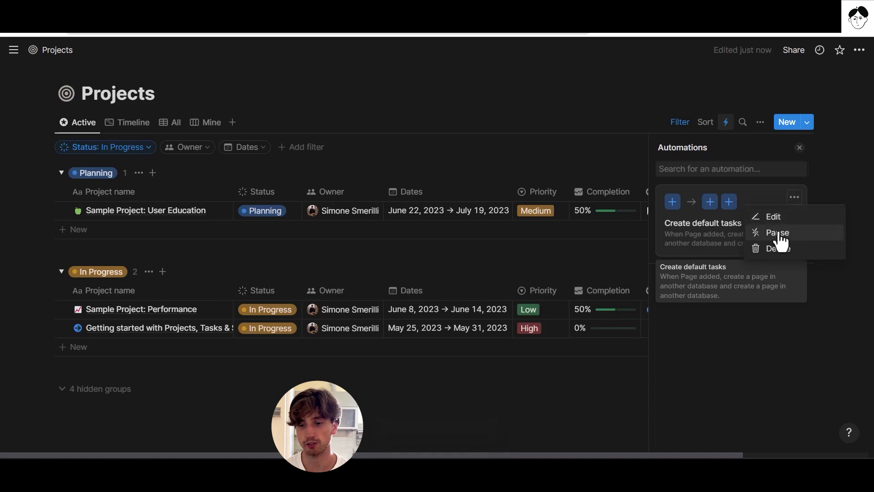
{"action": "left_click", "coordinate": [749, 356]}
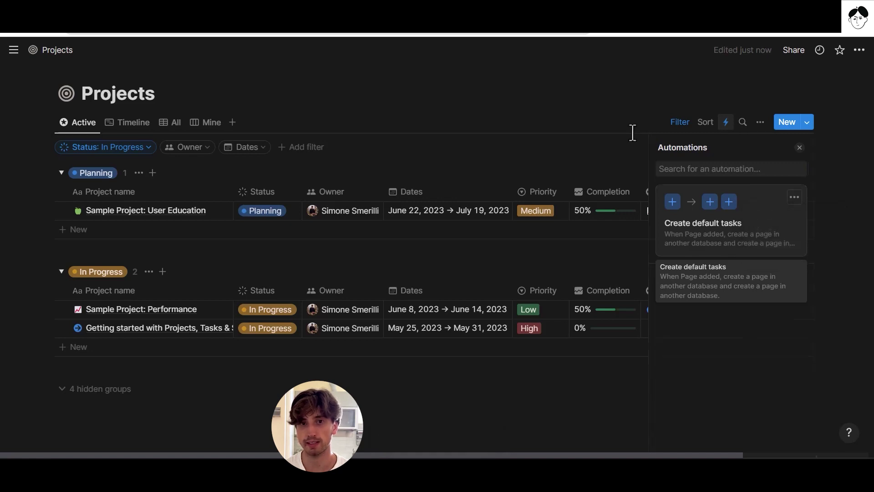
{"action": "left_click", "coordinate": [632, 133]}
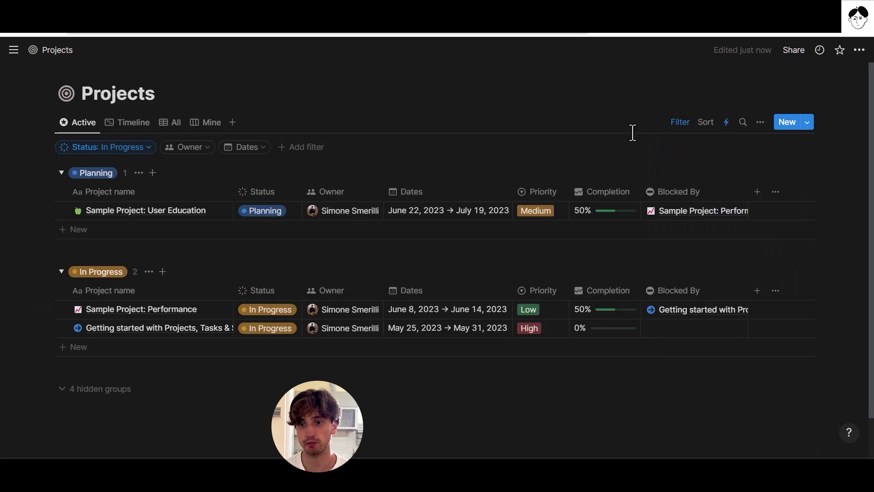
Add a new page to the Projects database and title it "test project" followed by the owner's nickname
{"action": "left_click", "coordinate": [790, 123]}
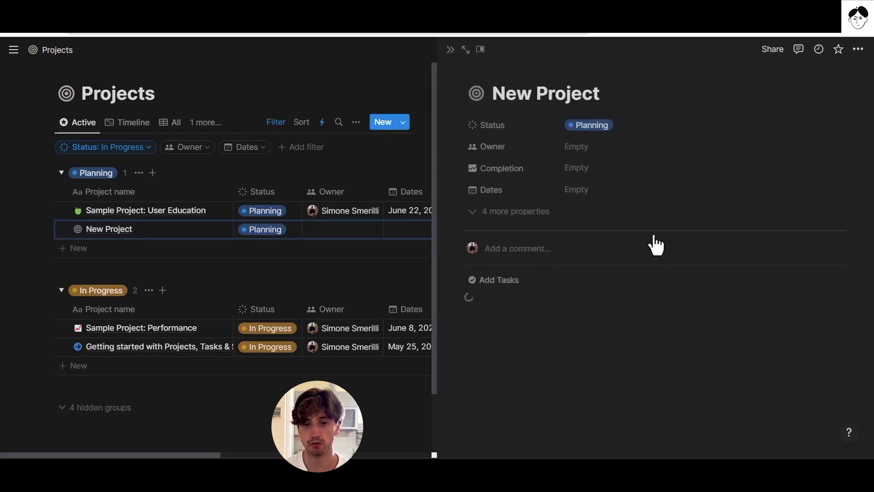
{"action": "key", "text": "ctrl+shift+Left"}
{"action": "key", "text": "ctrl+shift+Left"}
{"action": "type", "text": "test project simo"}
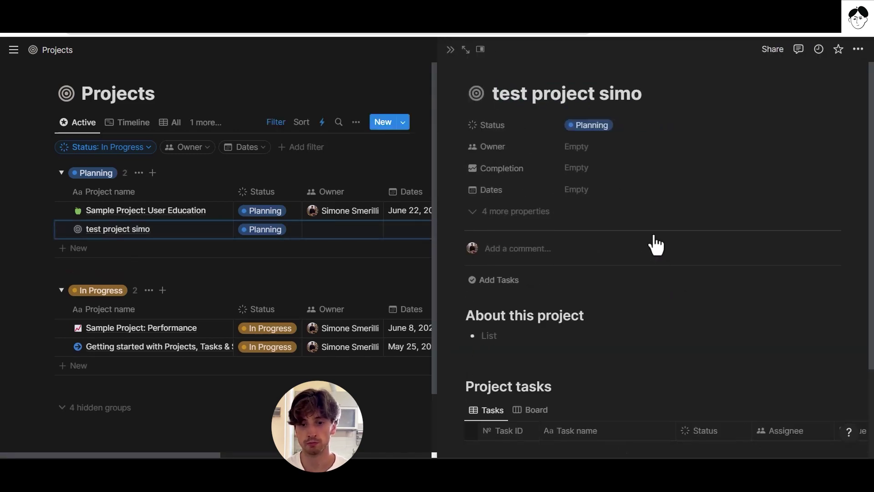
Check the names, status, assignee and other properties of the new project's tasks, and close the project page
{"action": "scroll", "coordinate": [653, 235], "scroll_direction": "down", "scroll_amount": 2}
{"action": "scroll", "coordinate": [653, 235], "scroll_direction": "down", "scroll_amount": 2}
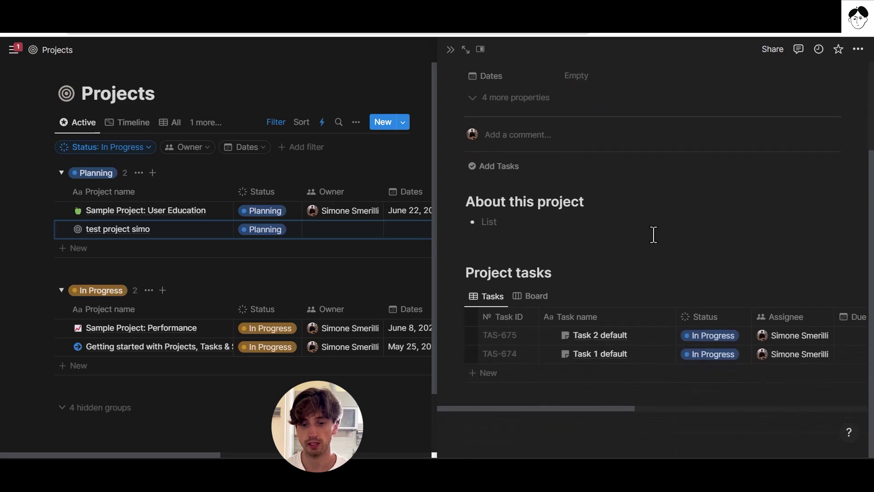
{"action": "left_click", "coordinate": [592, 344]}
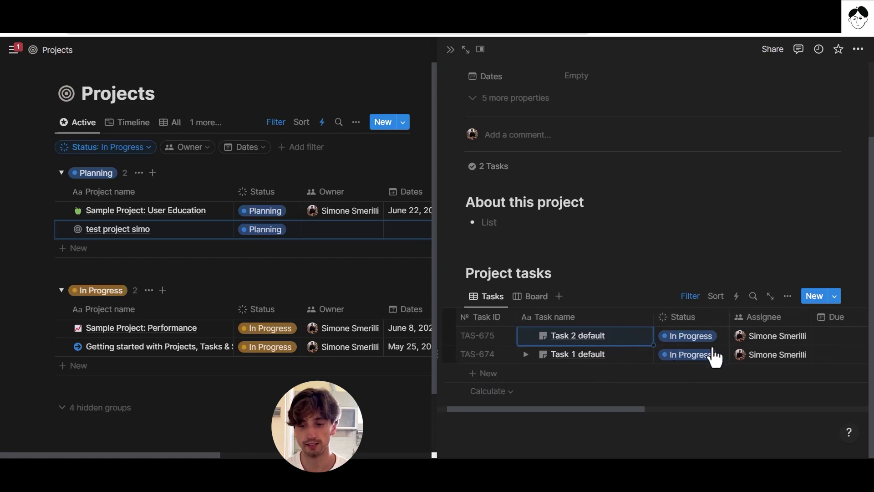
{"action": "scroll", "coordinate": [715, 358], "scroll_direction": "right", "scroll_amount": 10}
{"action": "scroll", "coordinate": [707, 352], "scroll_direction": "left", "scroll_amount": 10}
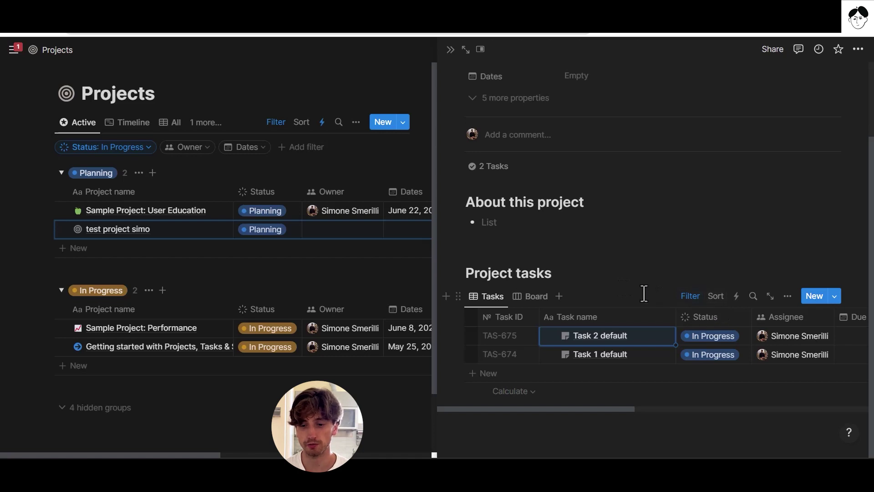
{"action": "left_click", "coordinate": [449, 51]}
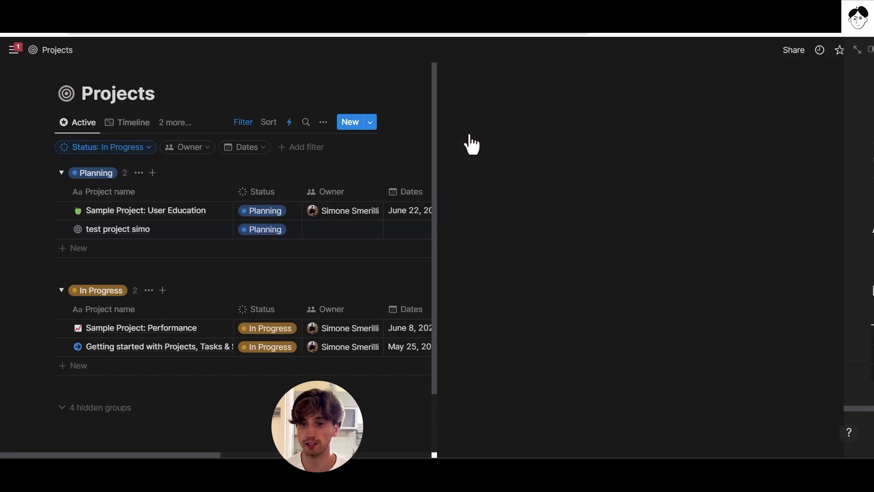